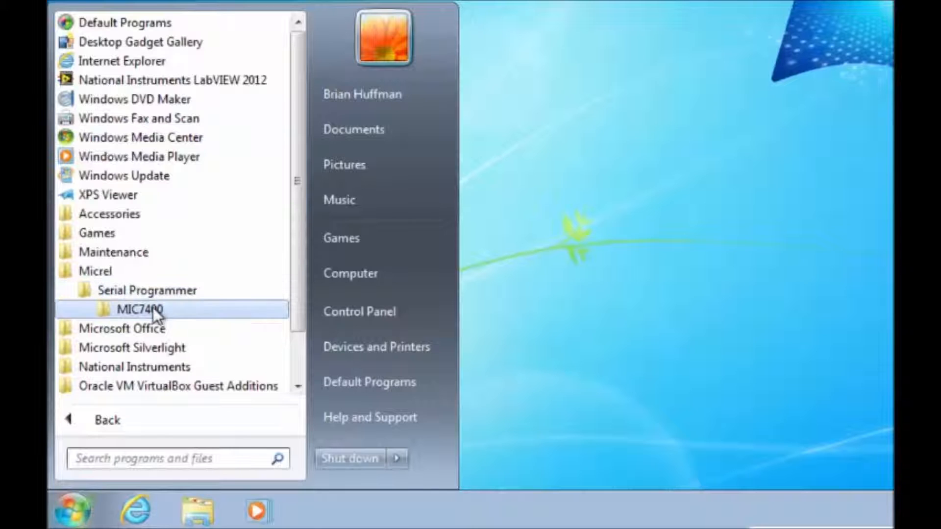
Step: Launch the MIC7400 serial programmer and test communication with the target at its destination address
click(154, 310)
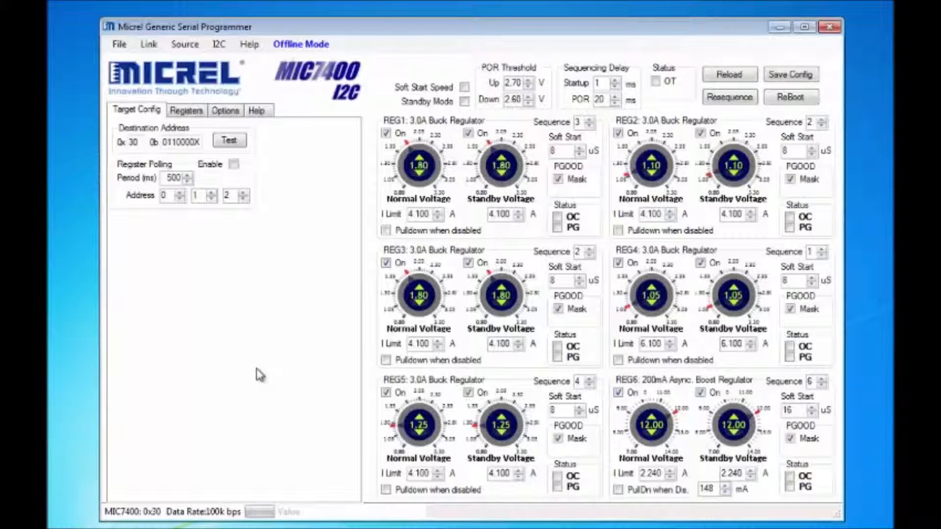
click(230, 142)
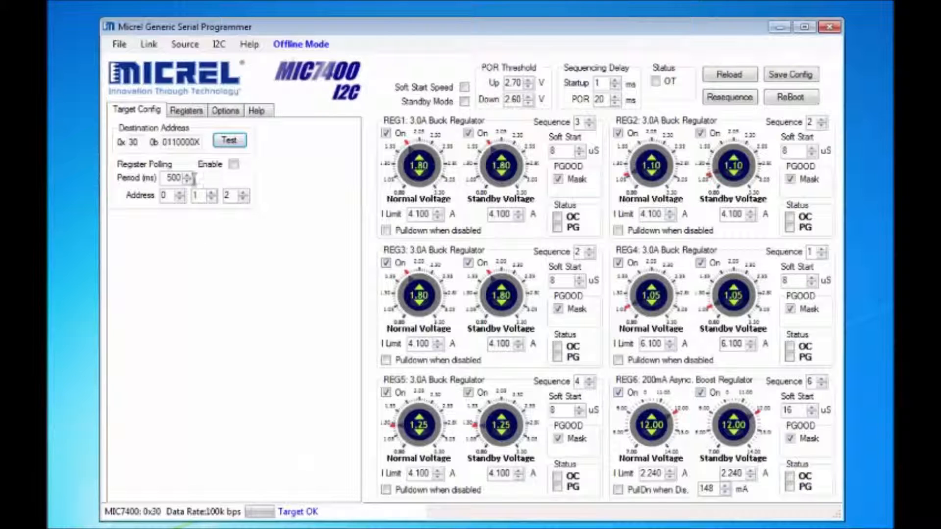
Step: Switch the link mode from offline use to Direct Editing
click(149, 45)
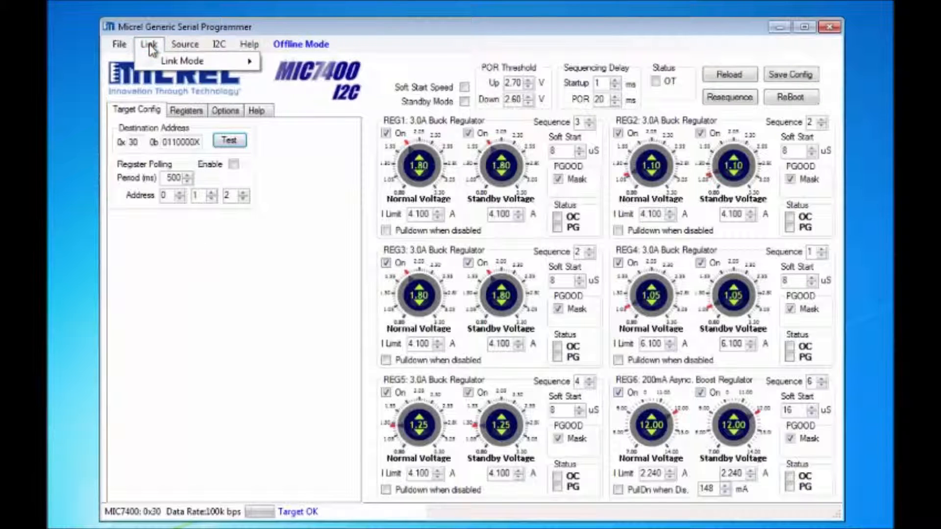
mouse_move(167, 64)
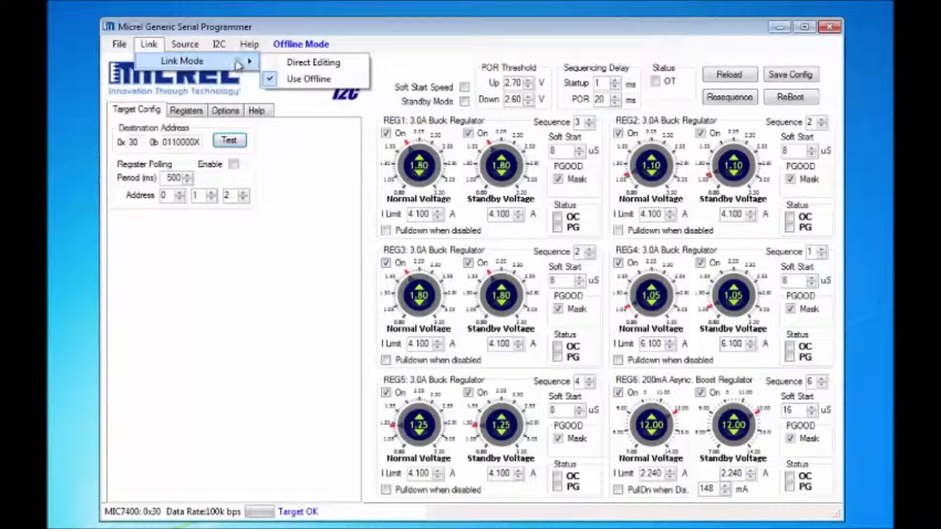
click(285, 62)
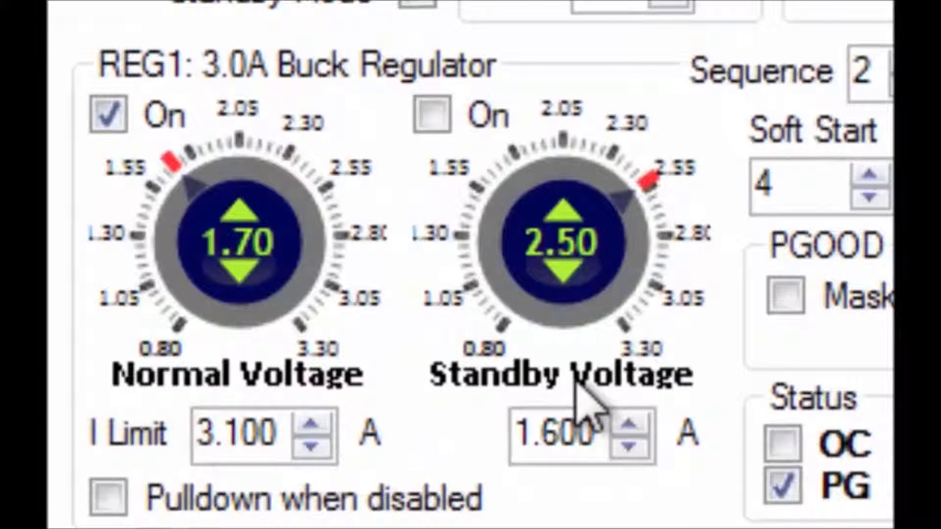
Step: Step REG1's standby voltage down to 2.35 V and back up to 2.50 V
click(569, 277)
click(569, 277)
click(569, 277)
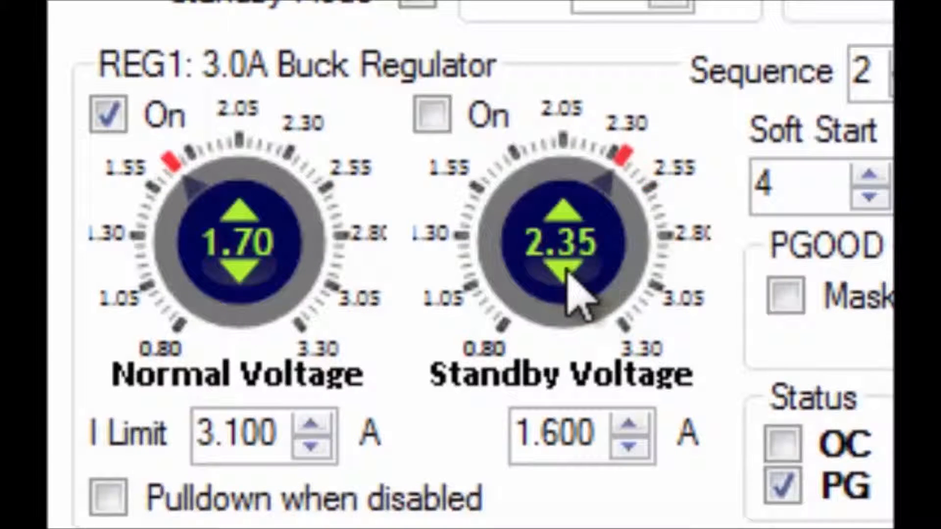
click(559, 215)
click(557, 212)
click(557, 212)
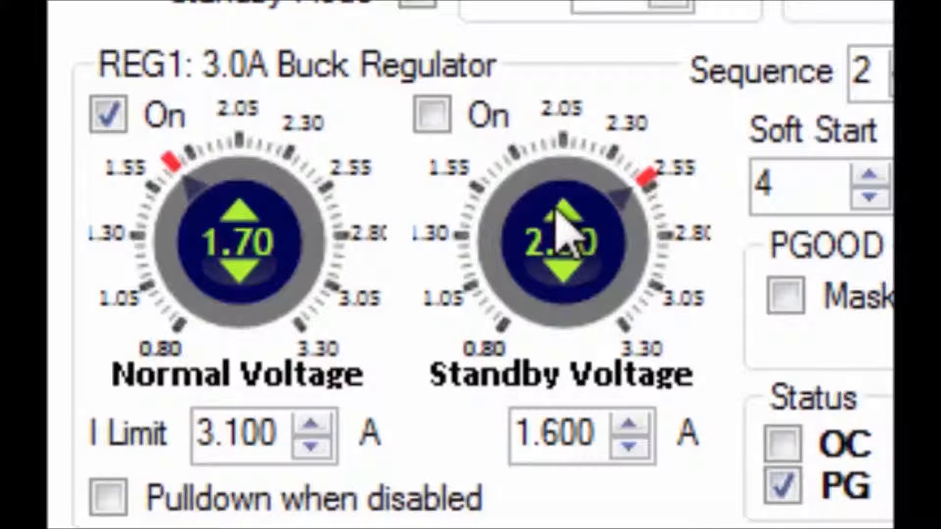
Step: Set REG1's standby voltage to 1.35 V by turning its dial
mouse_move(643, 185)
mouse_down()
mouse_move(595, 142)
mouse_move(414, 149)
mouse_move(449, 234)
mouse_up()
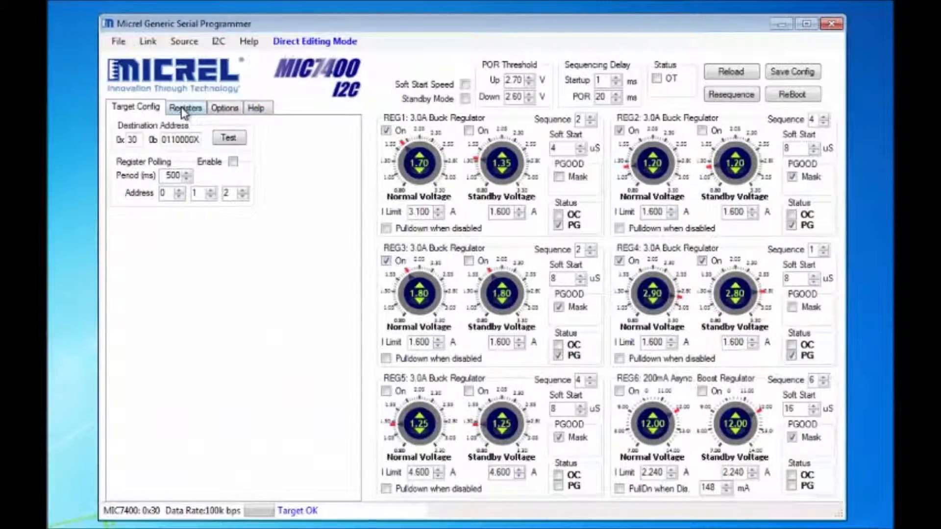
Step: Show the register values and raise REG1's normal voltage to 2.15 V
click(184, 109)
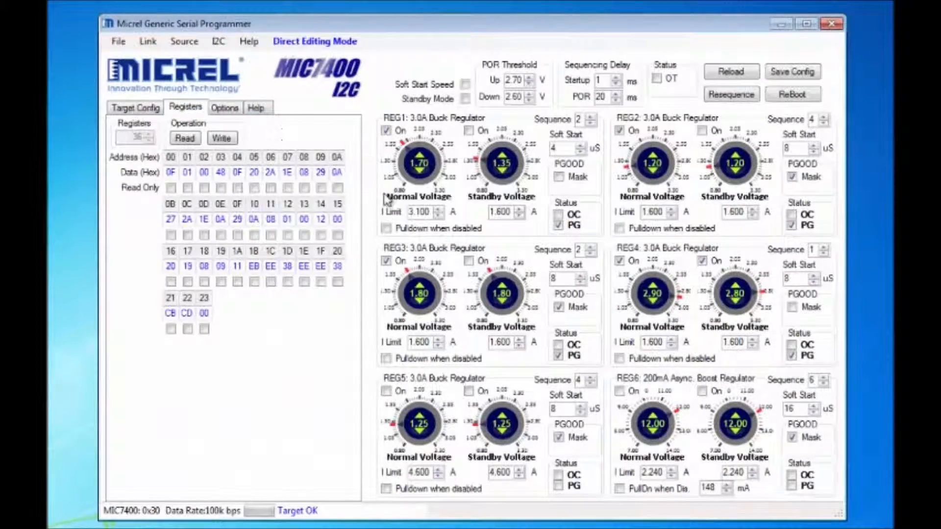
mouse_move(260, 171)
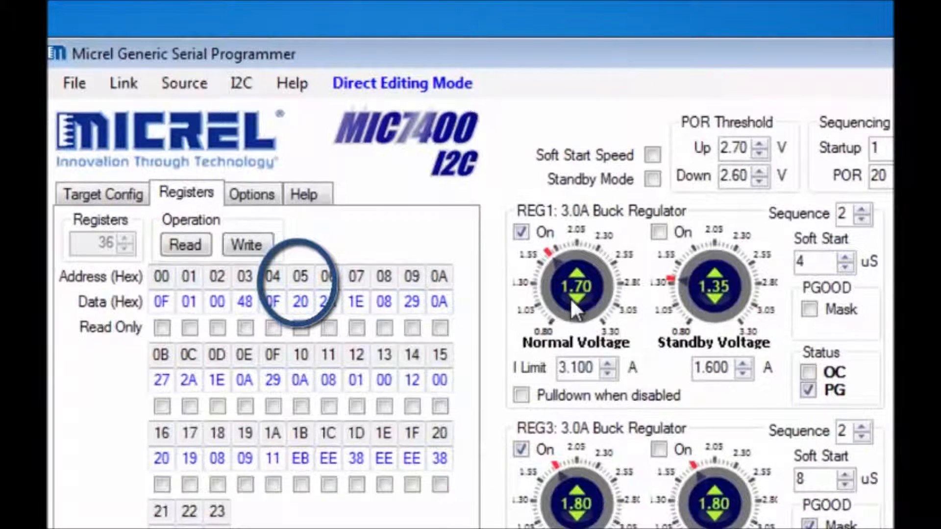
click(576, 270)
click(576, 270)
click(576, 270)
click(577, 270)
click(576, 270)
click(576, 270)
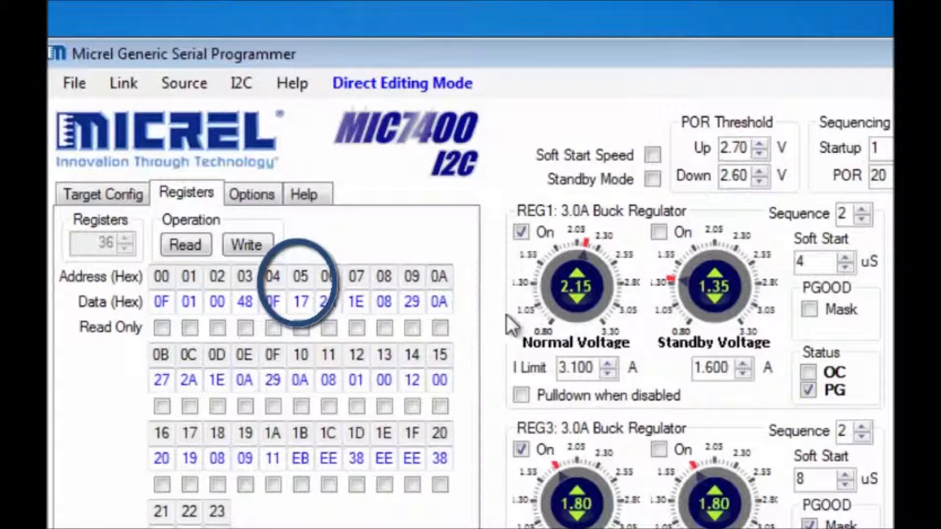
Step: Lower REG1's normal voltage in steps to 1.45 V
click(575, 299)
click(576, 300)
click(576, 300)
click(576, 300)
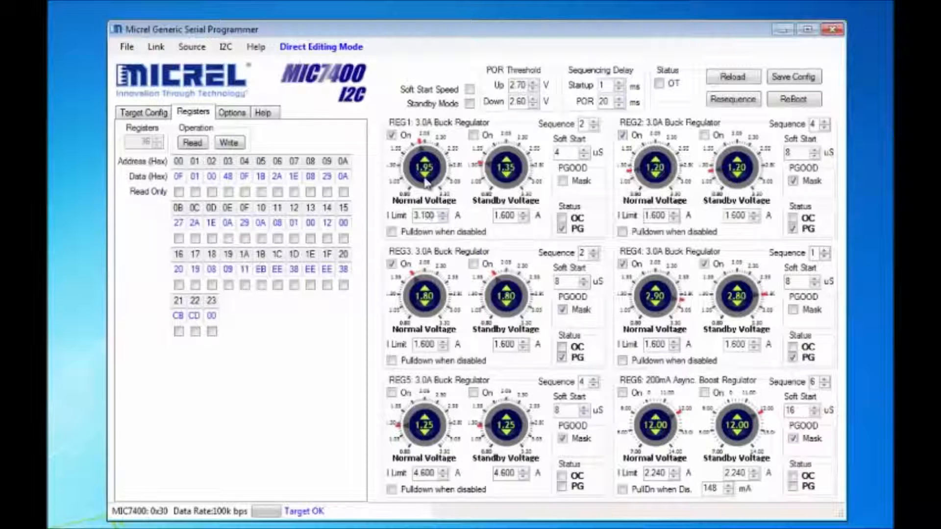
click(426, 180)
click(425, 180)
click(425, 180)
click(426, 180)
click(426, 180)
click(425, 180)
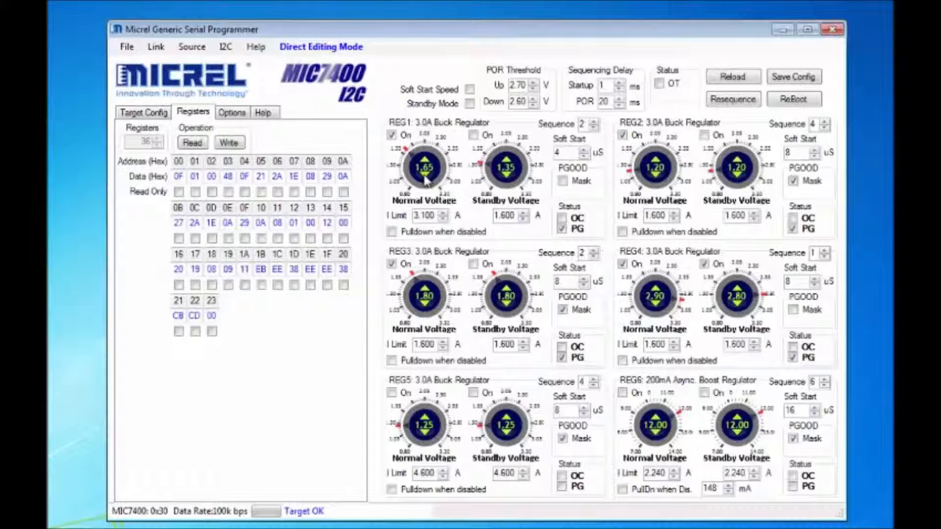
click(425, 180)
click(426, 180)
click(426, 180)
click(426, 180)
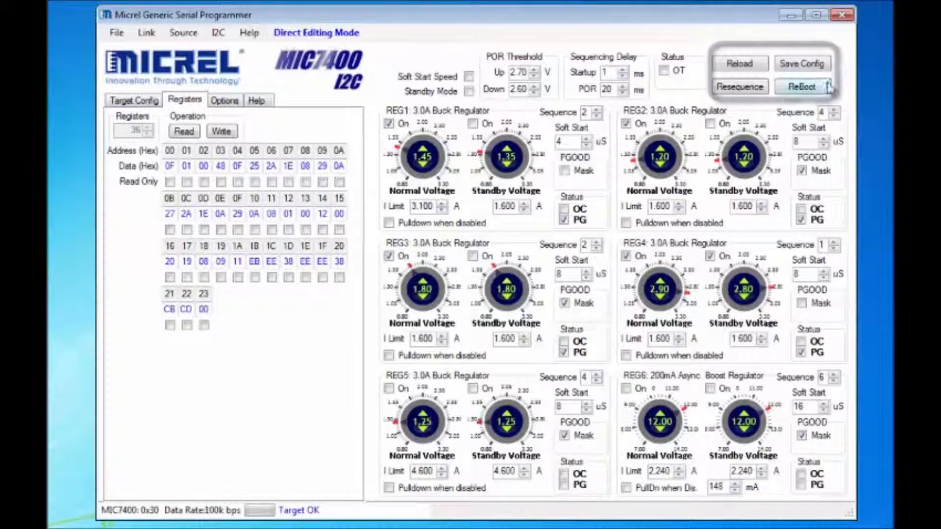
Step: Save the current configuration to the internal EEPROM and accept overwriting the existing defaults
click(798, 68)
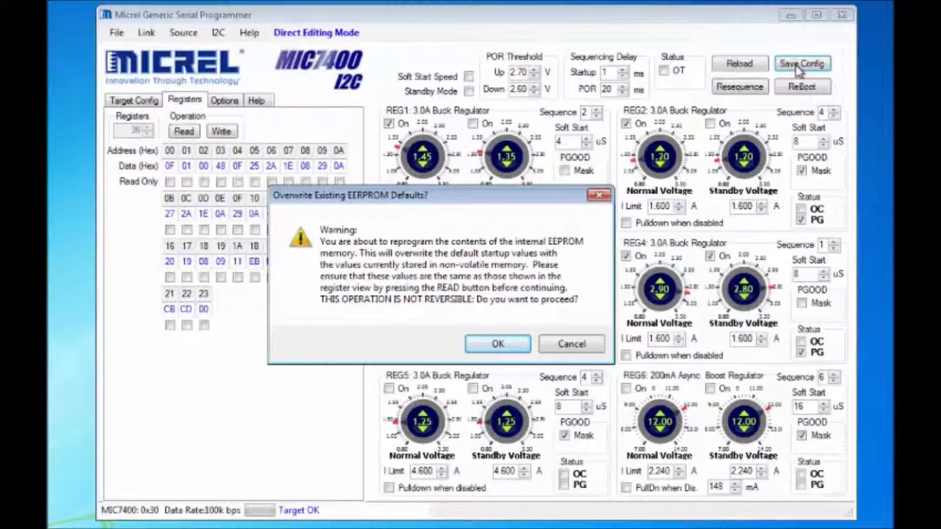
click(499, 343)
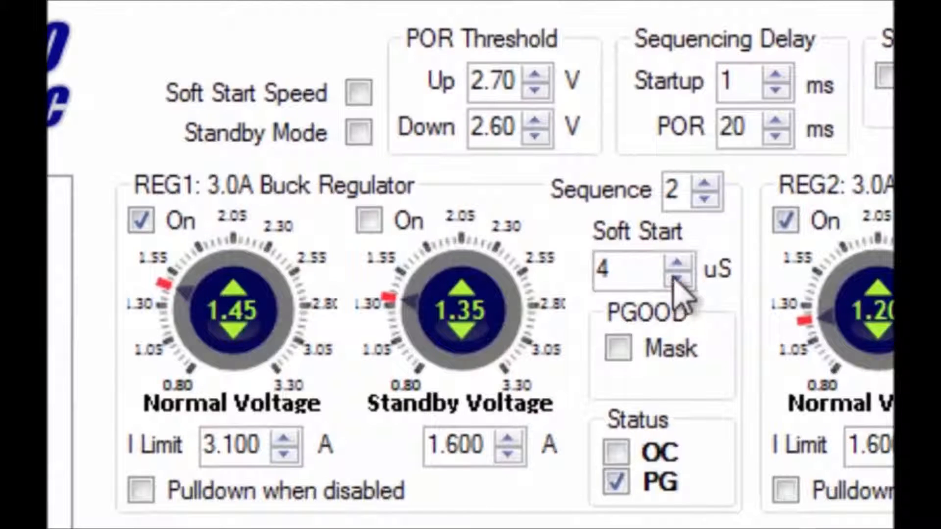
Step: Raise REG1's soft start value to 512 uS
click(683, 263)
click(683, 262)
click(683, 263)
click(683, 263)
click(684, 263)
click(684, 262)
click(683, 263)
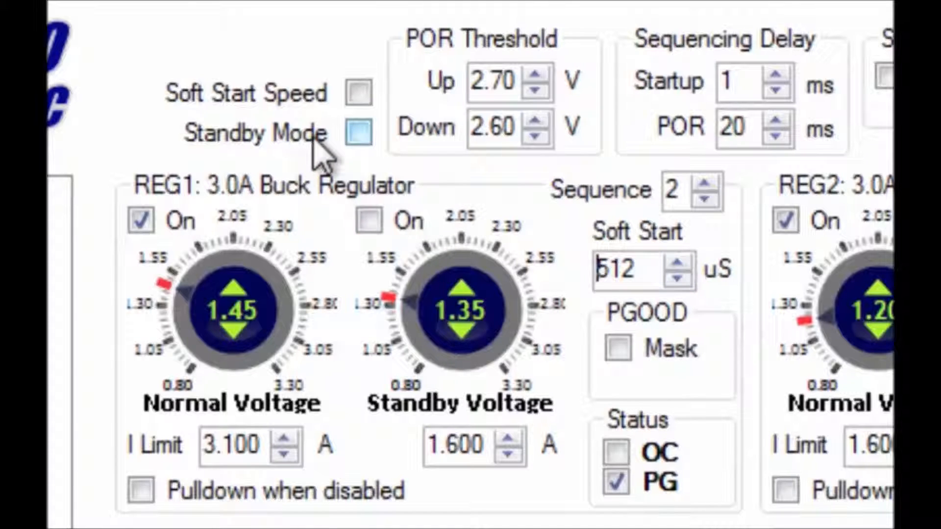
Step: Enable the Soft Start Speed option and reduce REG1's soft start value to 8 uS
click(361, 93)
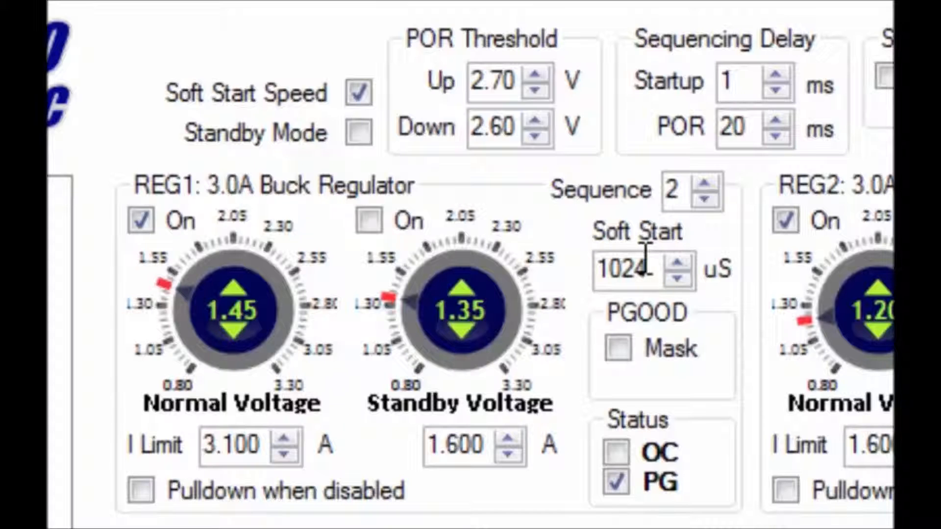
click(678, 278)
click(677, 278)
click(677, 279)
click(678, 278)
click(678, 278)
click(678, 279)
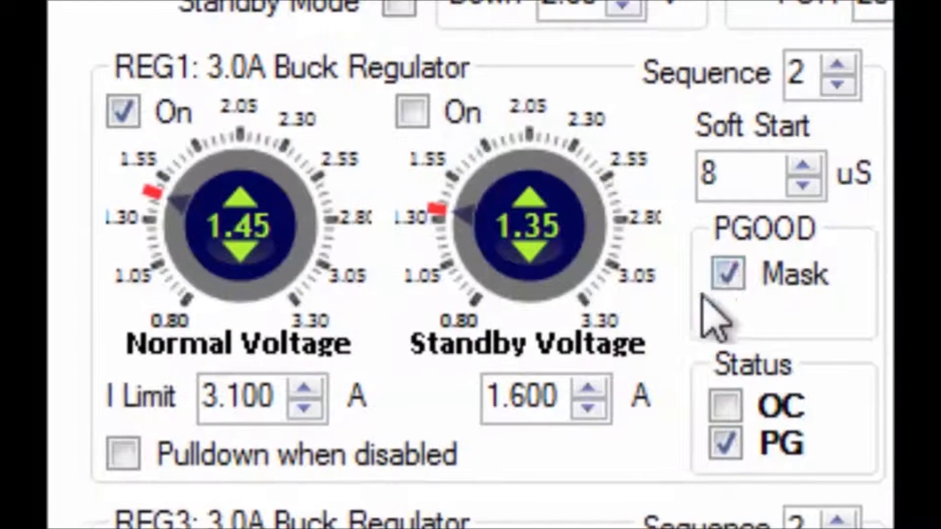
Step: Clear REG1's PGOOD mask and enable it again
click(718, 280)
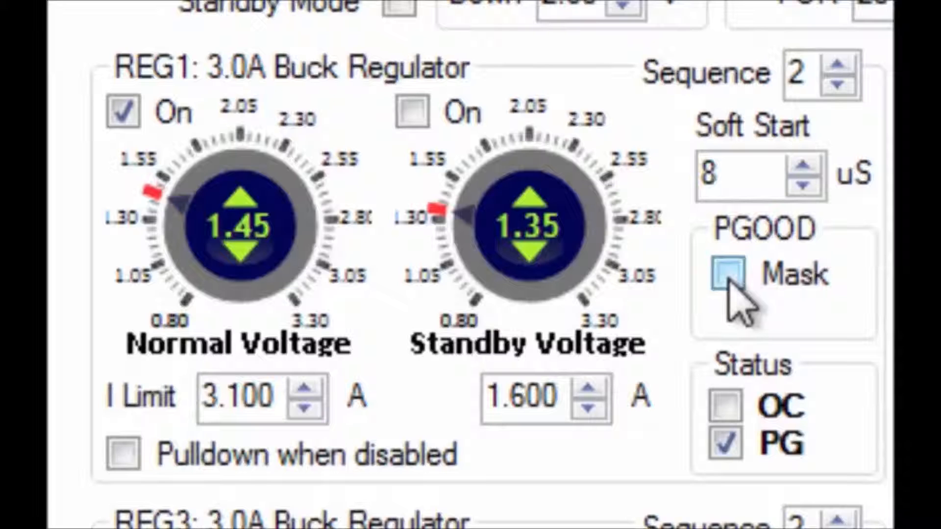
click(729, 274)
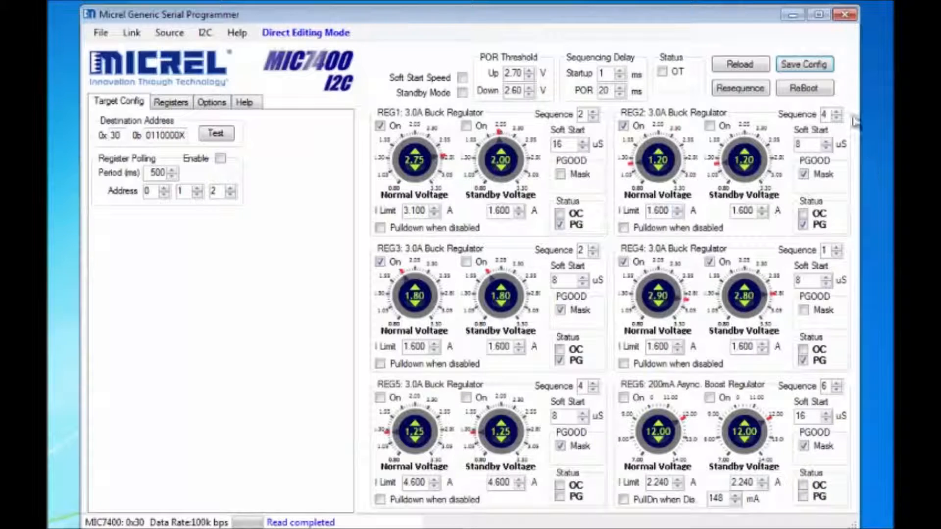
Step: Reprogram the EEPROM startup defaults with the current regulator configuration and confirm the overwrite
click(804, 63)
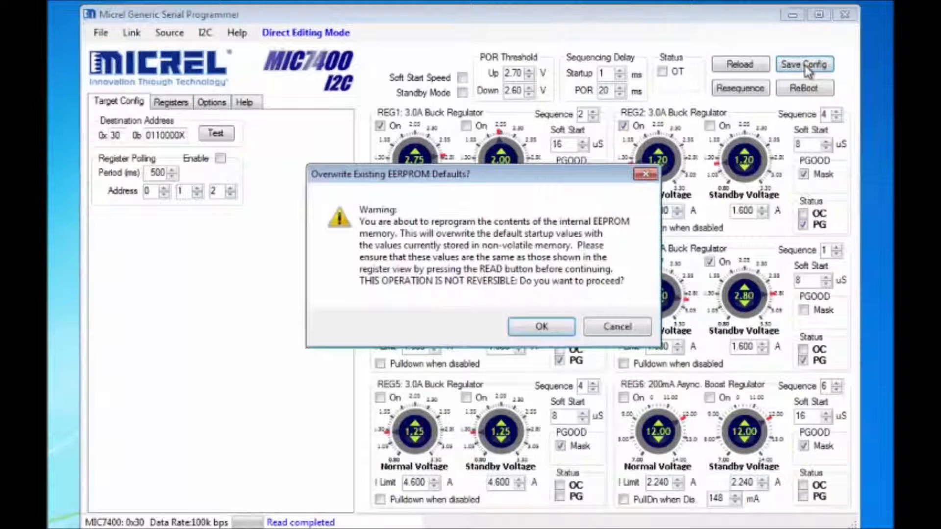
click(539, 326)
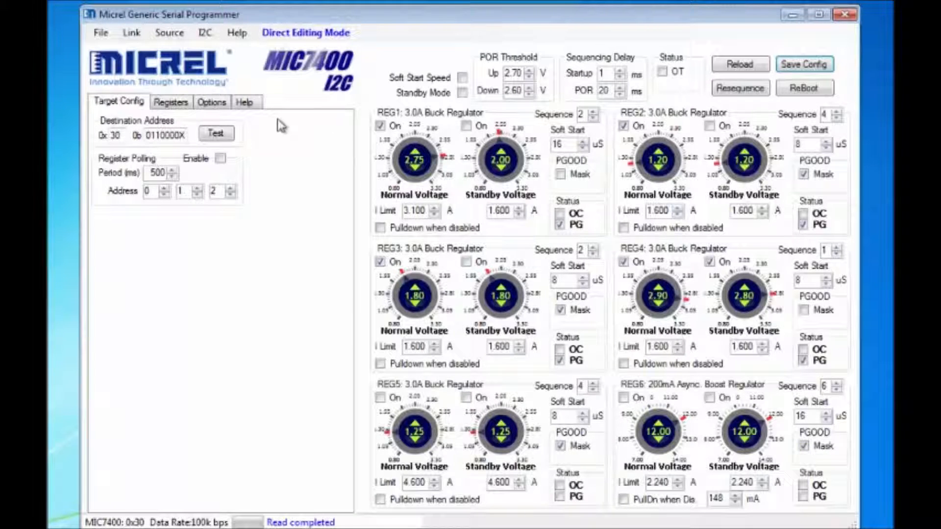
Step: Save the register settings as a register file named micrel in the Documents library
click(100, 34)
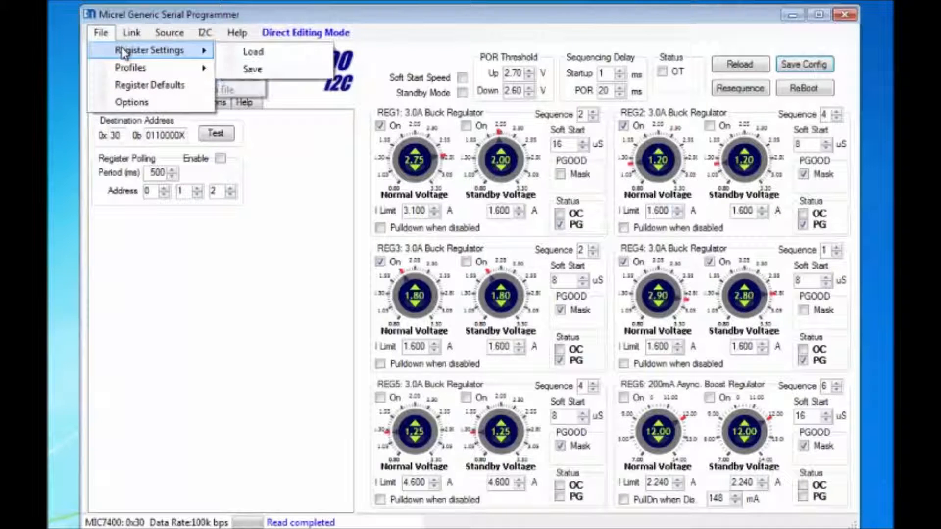
mouse_move(120, 52)
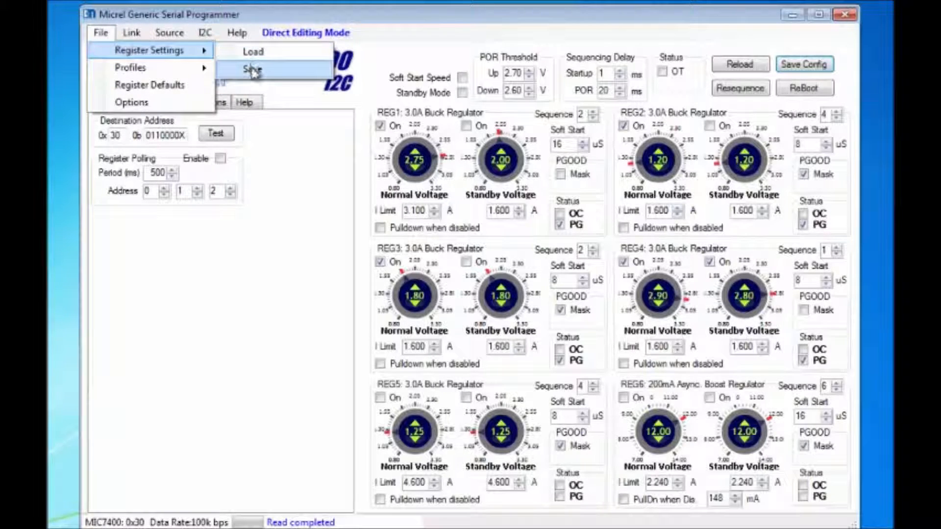
click(252, 69)
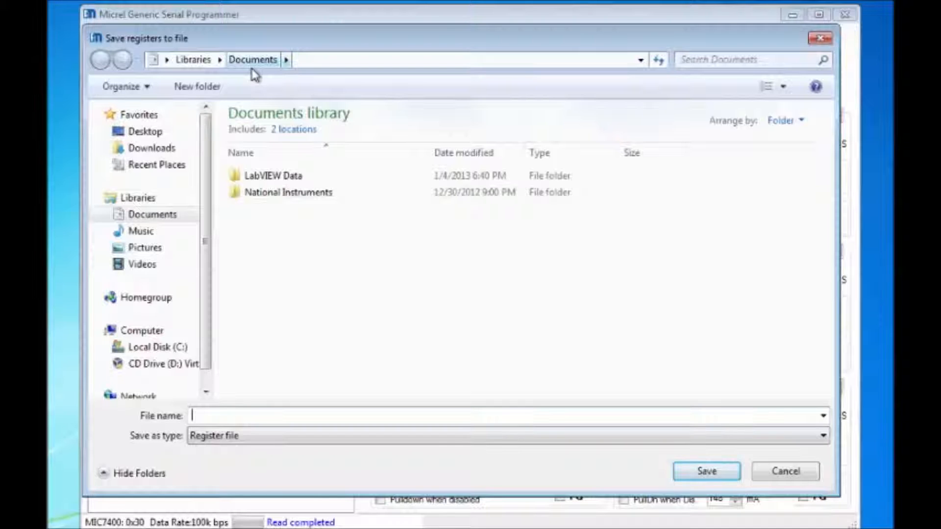
text(micrel)
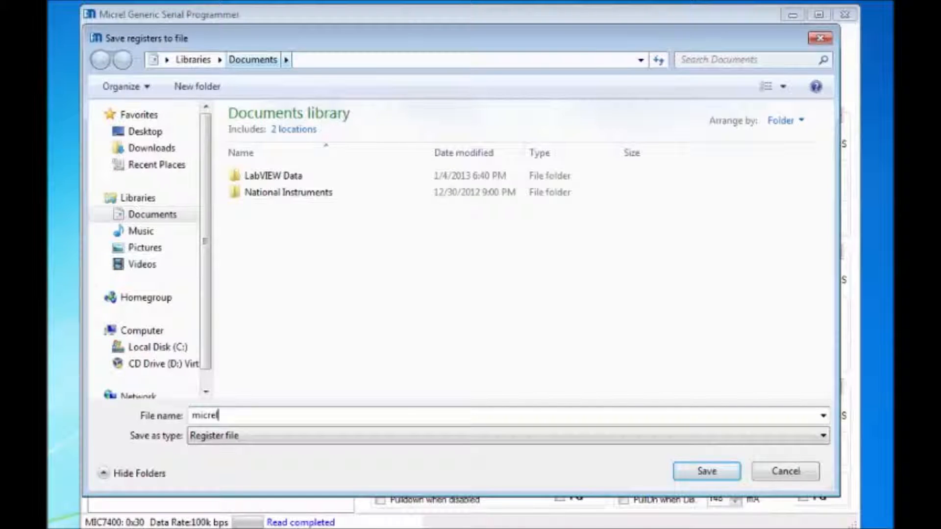
click(706, 471)
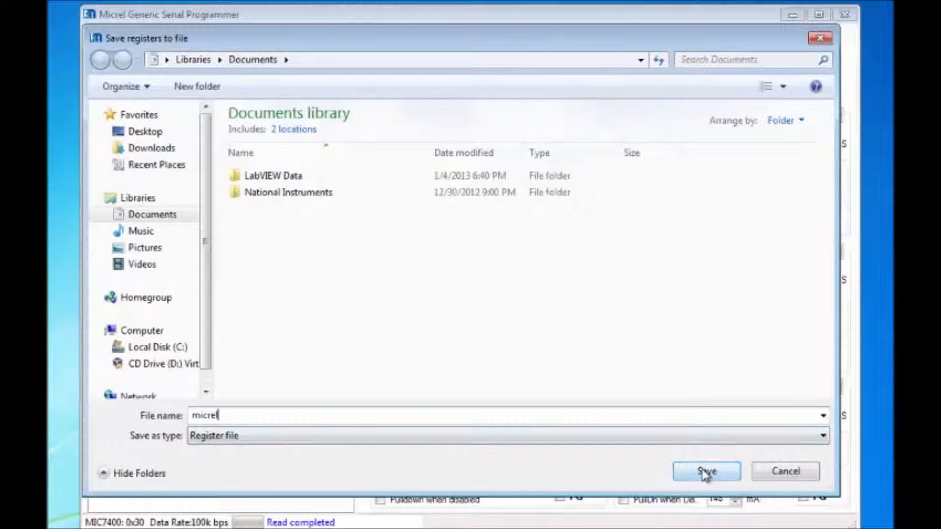